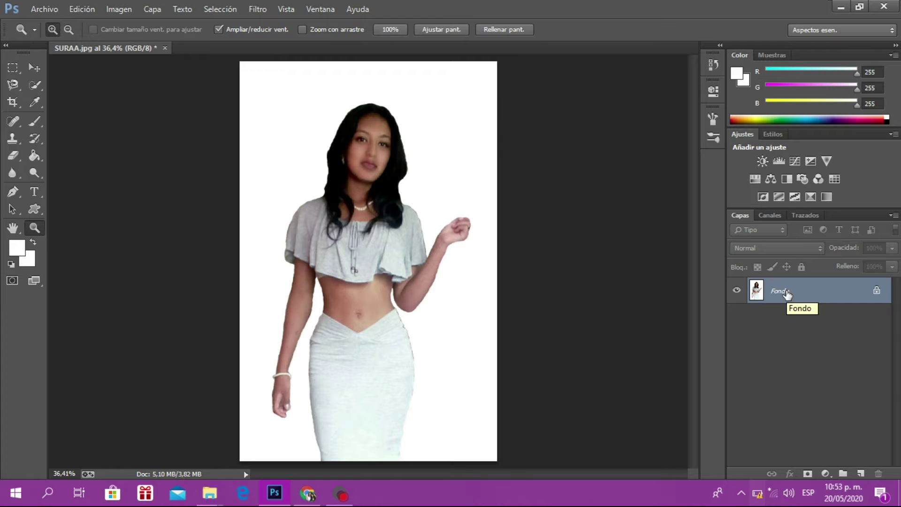
Convert the Fondo background into a regular layer named Capa 0 and duplicate it
{"action": "double_click", "coordinate": [875, 291]}
{"action": "left_click", "coordinate": [374, 147]}
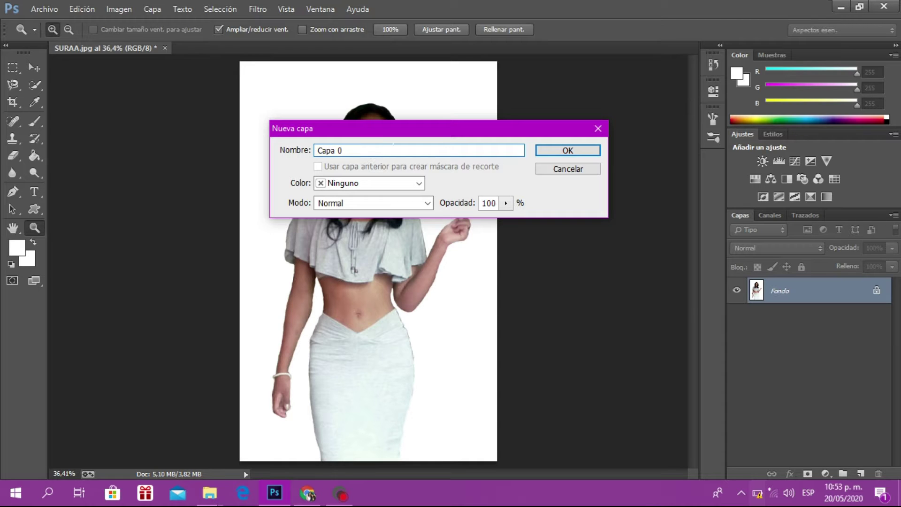
{"action": "left_click", "coordinate": [567, 150]}
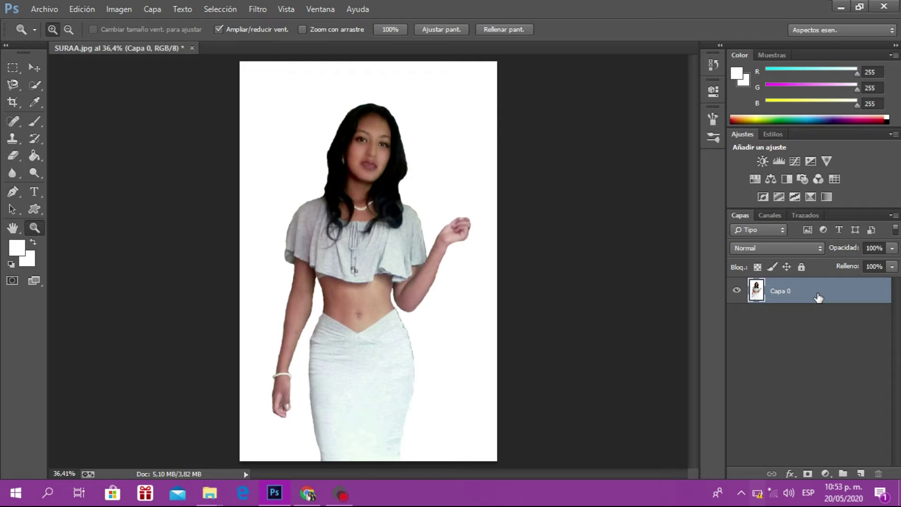
{"action": "key", "text": "ctrl+j"}
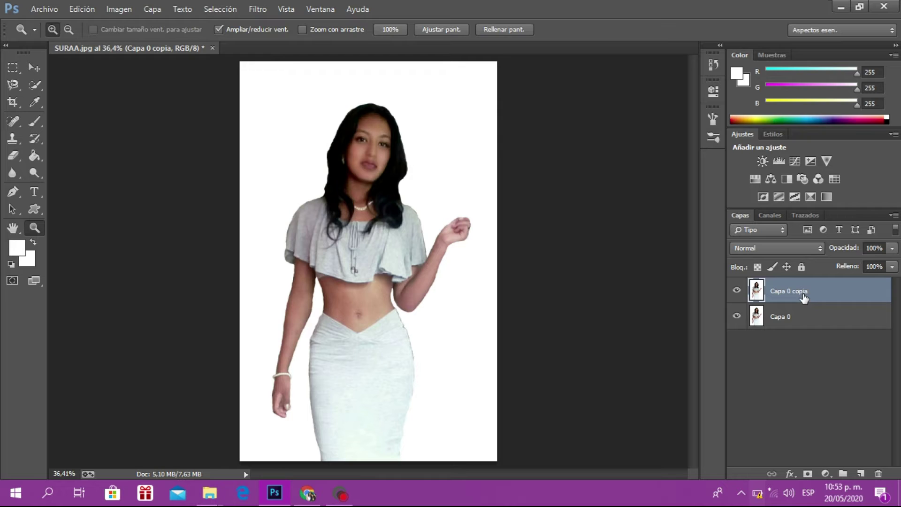
Rename the duplicated layer as Capa 1
{"action": "double_click", "coordinate": [797, 291]}
{"action": "left_click", "coordinate": [809, 289]}
{"action": "key", "text": "BackSpace"}
{"action": "key", "text": "BackSpace"}
{"action": "key", "text": "BackSpace"}
{"action": "key", "text": "BackSpace"}
{"action": "key", "text": "BackSpace"}
{"action": "key", "text": "BackSpace"}
{"action": "key", "text": "BackSpace"}
{"action": "type", "text": "1"}
{"action": "left_click", "coordinate": [822, 340]}
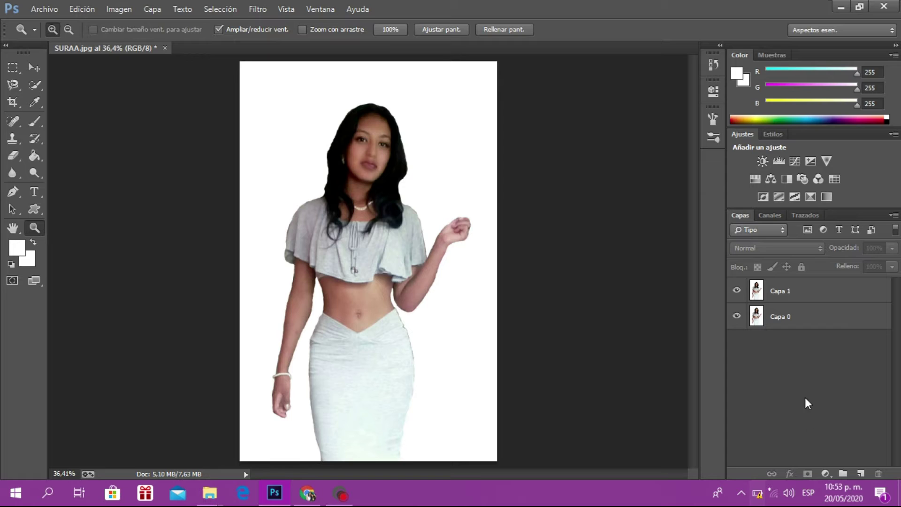
Create a layer group named NEON and move Capa 1 into it
{"action": "left_click", "coordinate": [848, 473]}
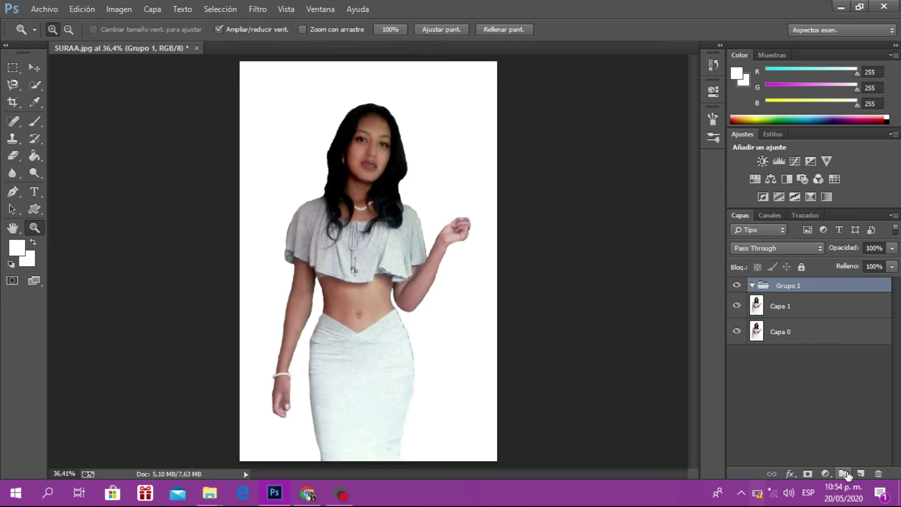
{"action": "double_click", "coordinate": [802, 286]}
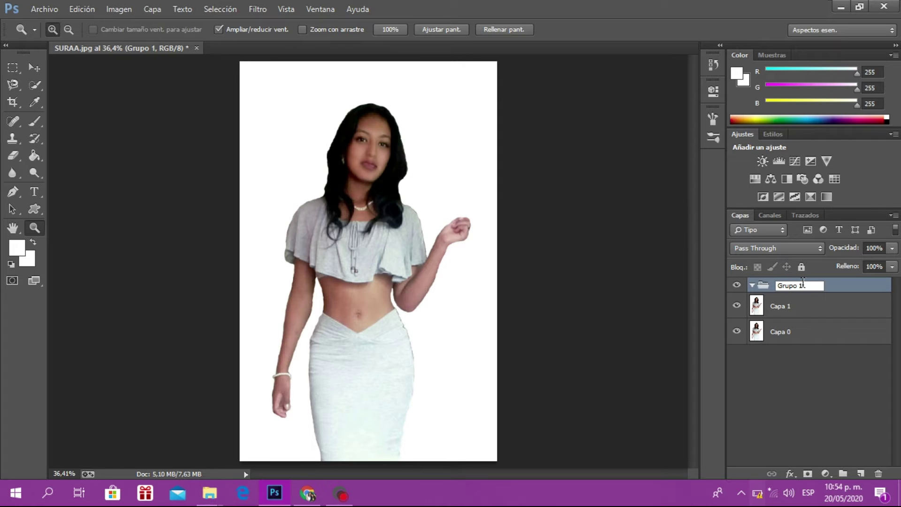
{"action": "key", "text": "ctrl+a"}
{"action": "type", "text": "NEON"}
{"action": "left_click", "coordinate": [817, 306]}
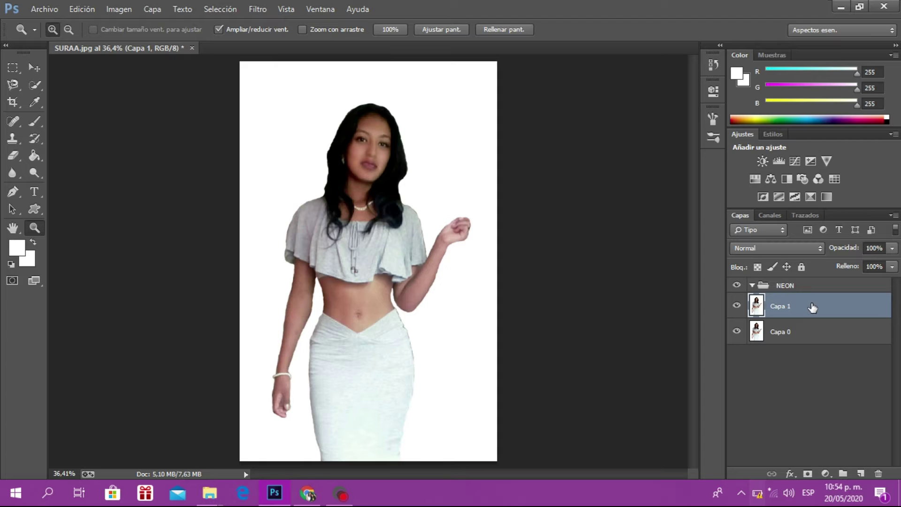
{"action": "left_click_drag", "start_coordinate": [812, 307], "coordinate": [810, 284]}
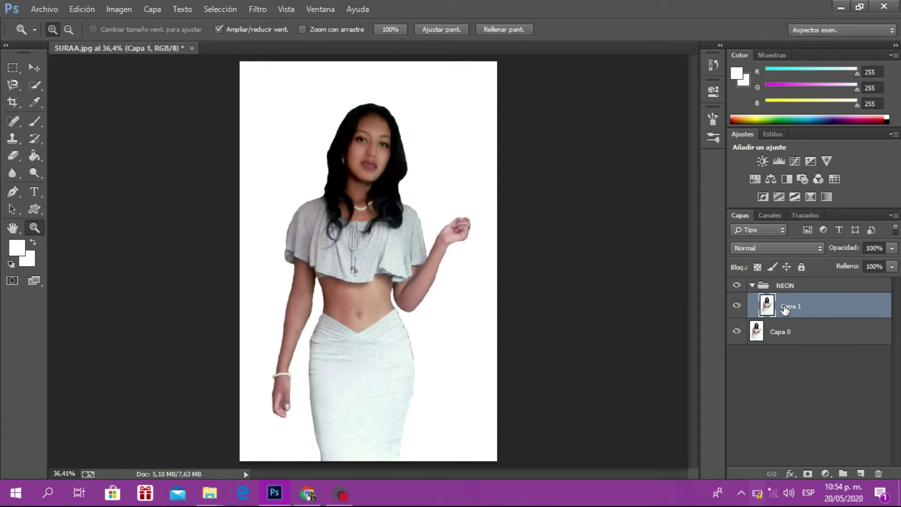
Apply the Bordes resplandecientes filter to Capa 1 with edge width 2, edge brightness 7 and smoothing 8
{"action": "left_click", "coordinate": [255, 7]}
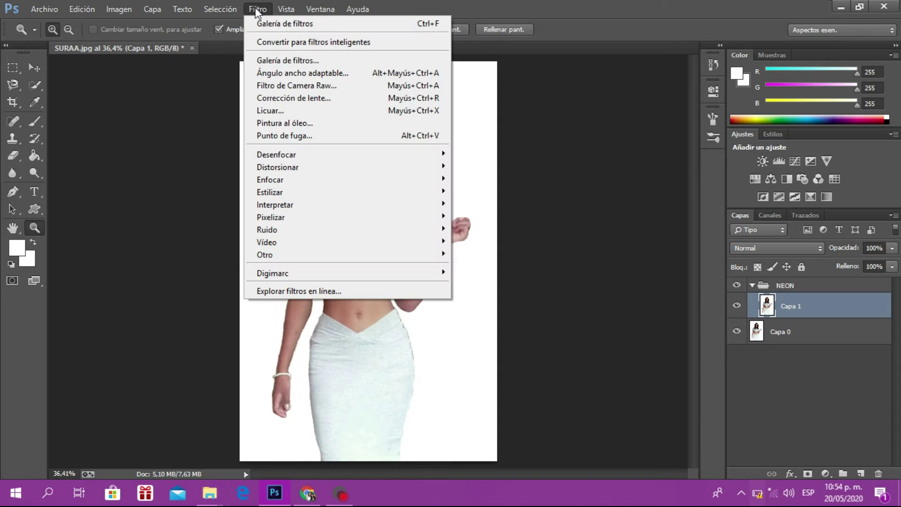
{"action": "left_click", "coordinate": [272, 61]}
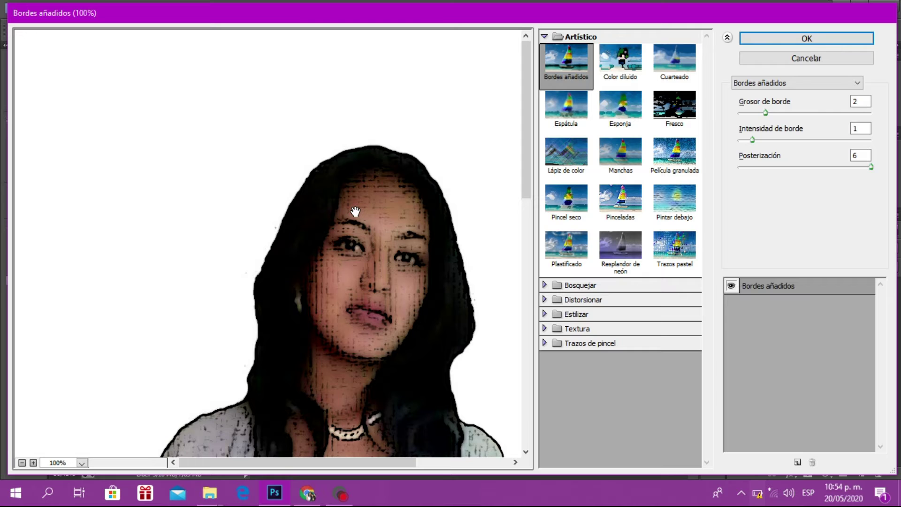
{"action": "left_click", "coordinate": [22, 461]}
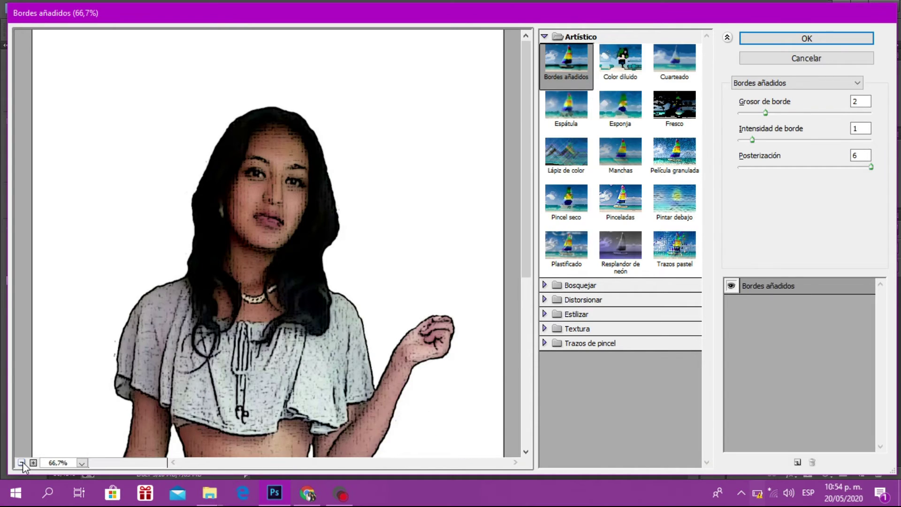
{"action": "left_click", "coordinate": [22, 461]}
{"action": "left_click", "coordinate": [23, 461]}
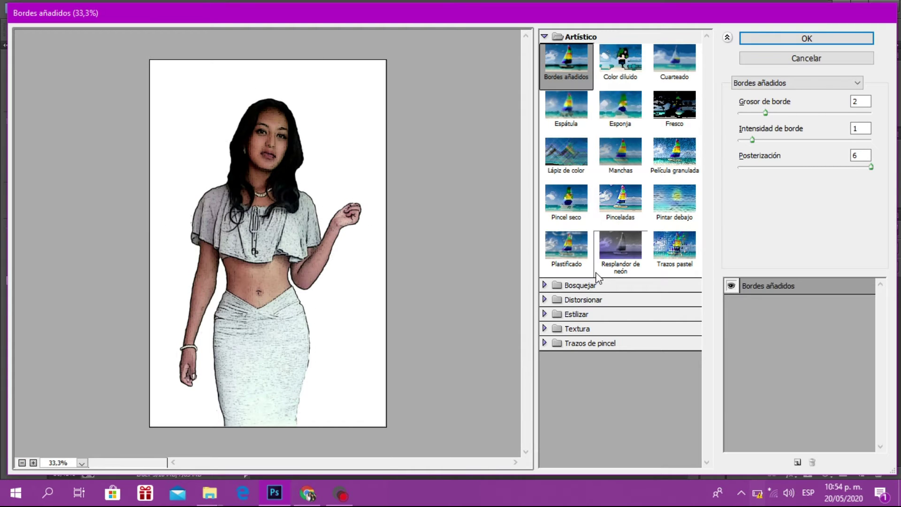
{"action": "left_click", "coordinate": [591, 318]}
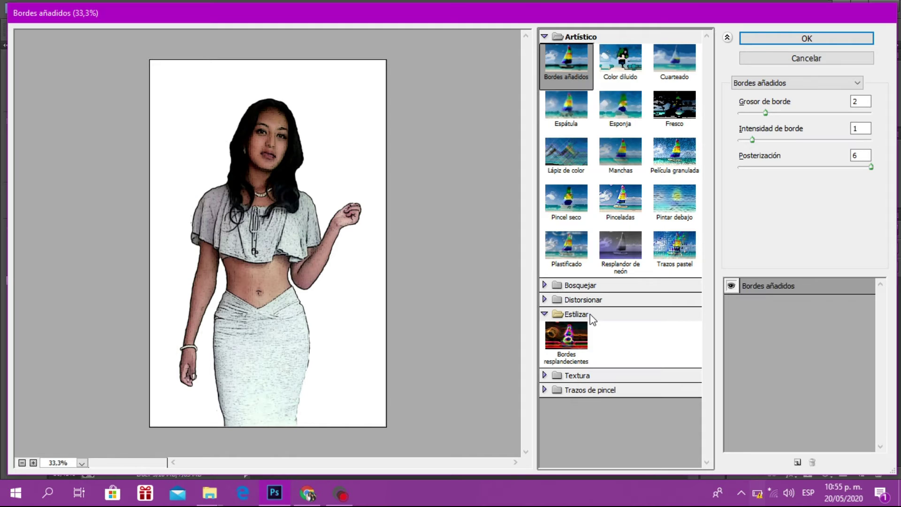
{"action": "left_click", "coordinate": [558, 333]}
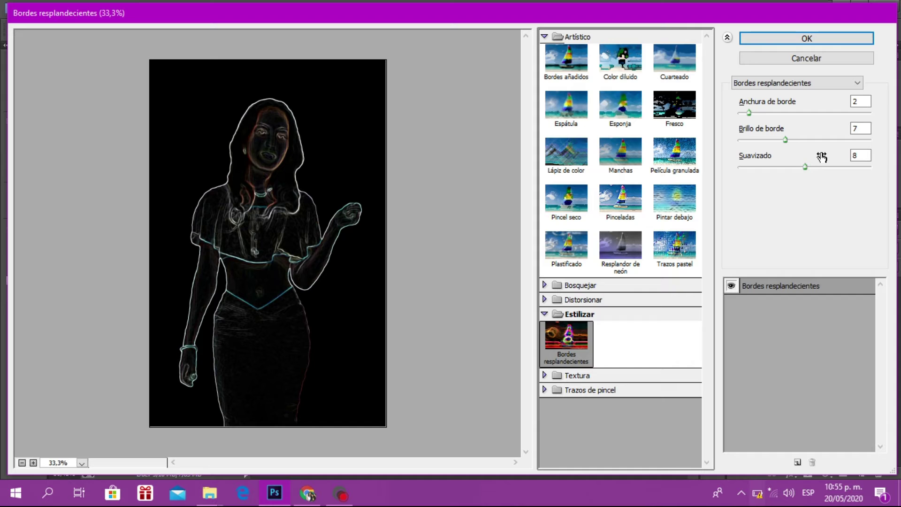
{"action": "left_click", "coordinate": [780, 40]}
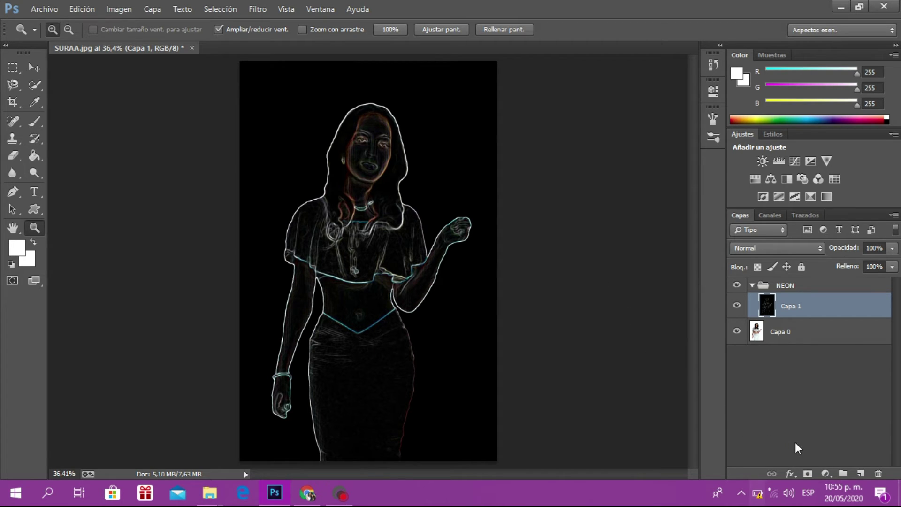
Add a gradient map adjustment above Capa 1 and set its starting colour stop to dark grey 585454
{"action": "left_click", "coordinate": [829, 475]}
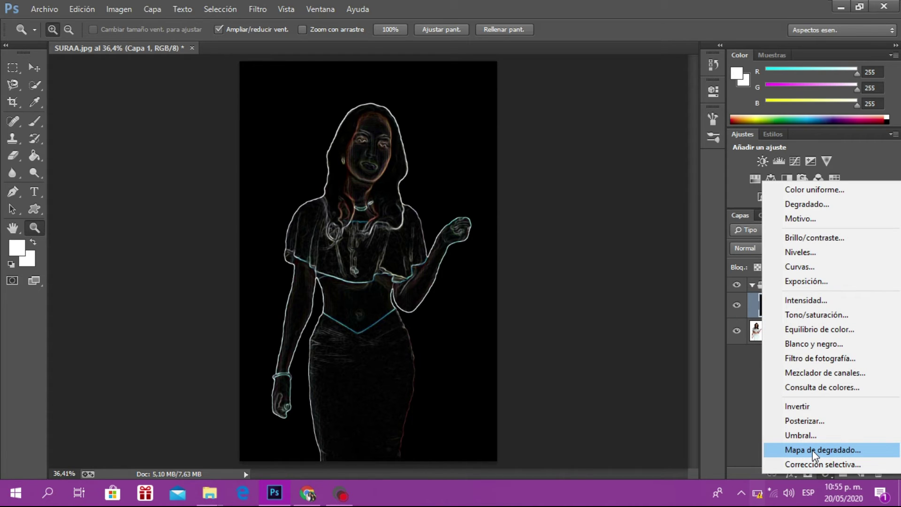
{"action": "left_click", "coordinate": [812, 450]}
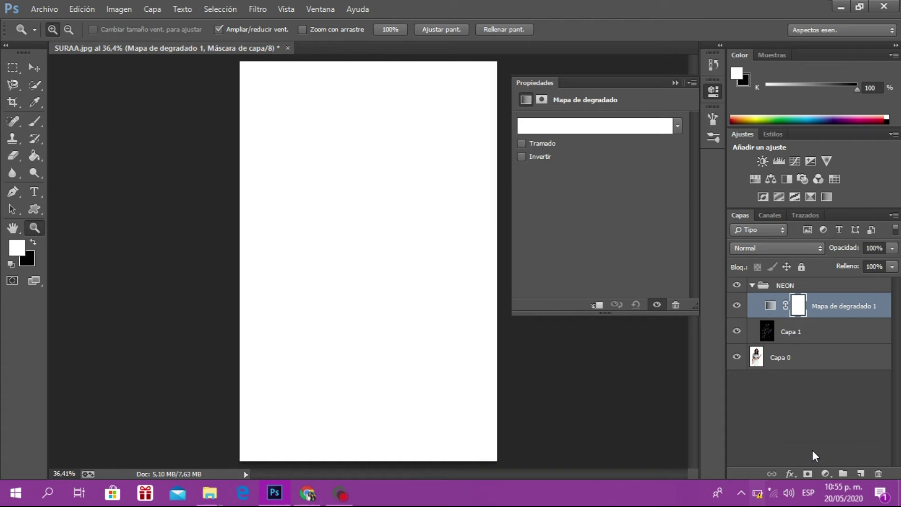
{"action": "left_click", "coordinate": [577, 127]}
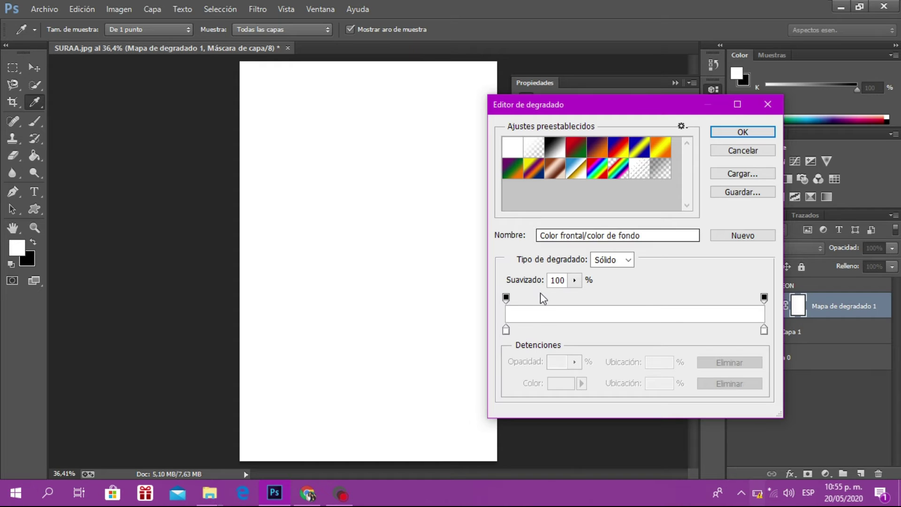
{"action": "left_click", "coordinate": [506, 331]}
{"action": "left_click", "coordinate": [565, 384]}
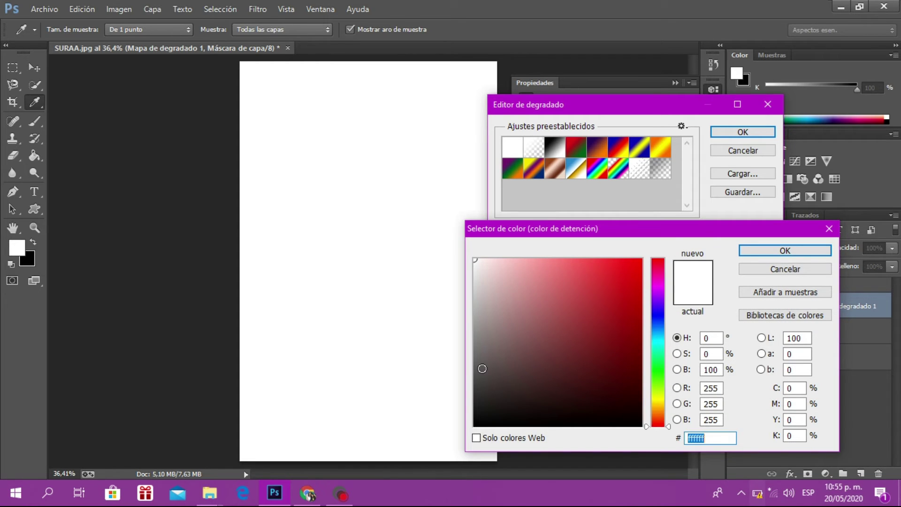
{"action": "left_click", "coordinate": [481, 368]}
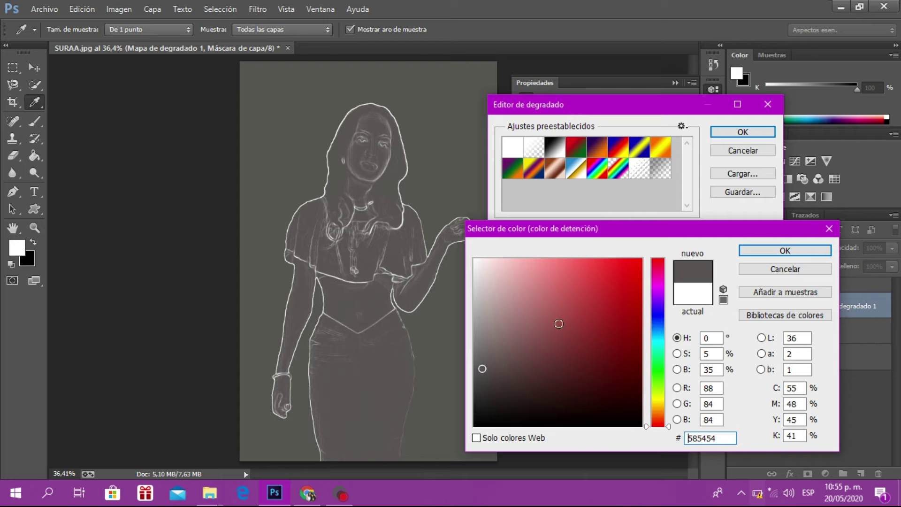
{"action": "left_click", "coordinate": [769, 246]}
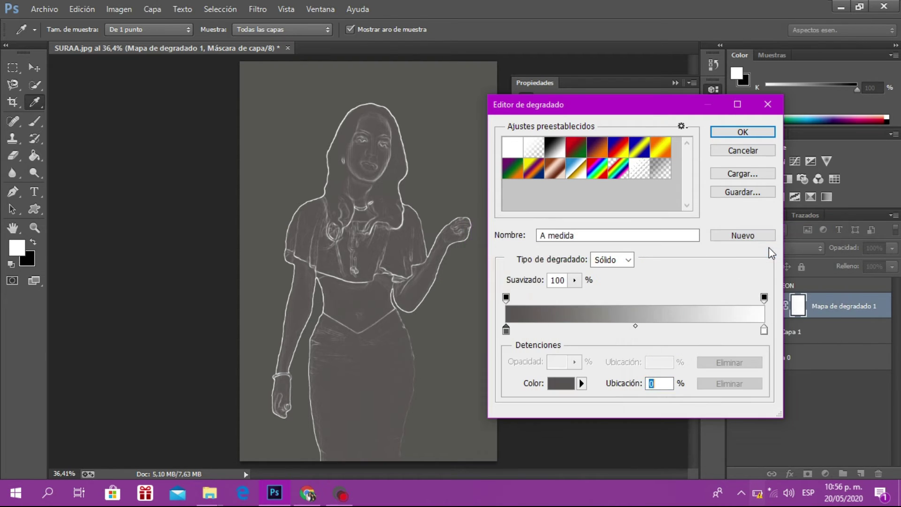
Set the gradient map's ending colour stop to black 000000 and invert the gradient
{"action": "left_click", "coordinate": [764, 330]}
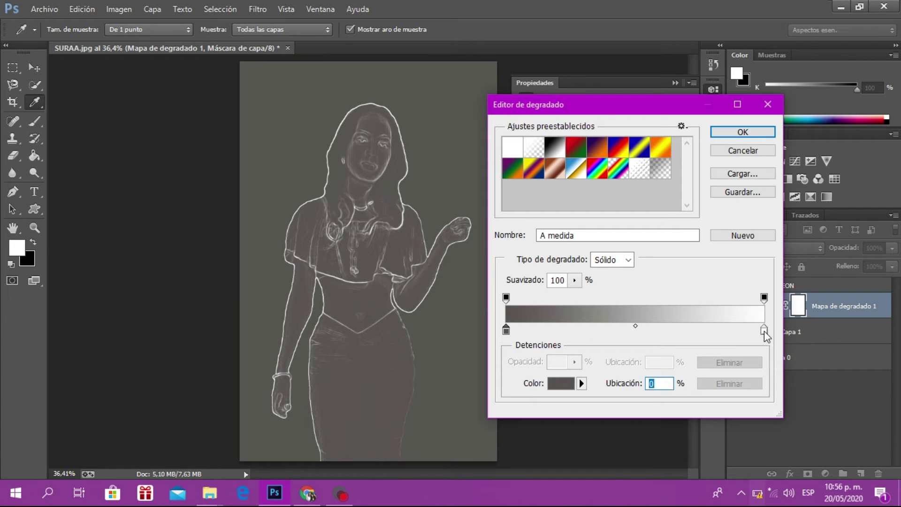
{"action": "left_click", "coordinate": [556, 383]}
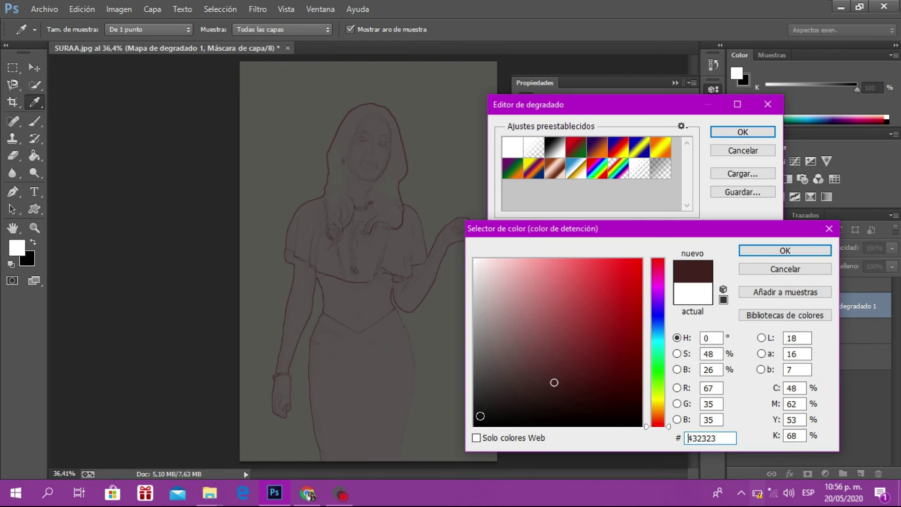
{"action": "left_click", "coordinate": [471, 428]}
{"action": "left_click", "coordinate": [470, 429]}
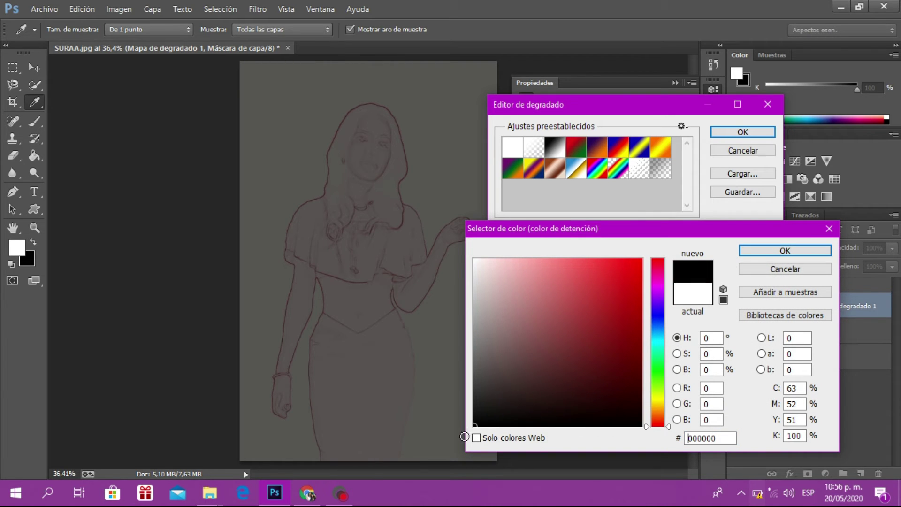
{"action": "left_click", "coordinate": [766, 255]}
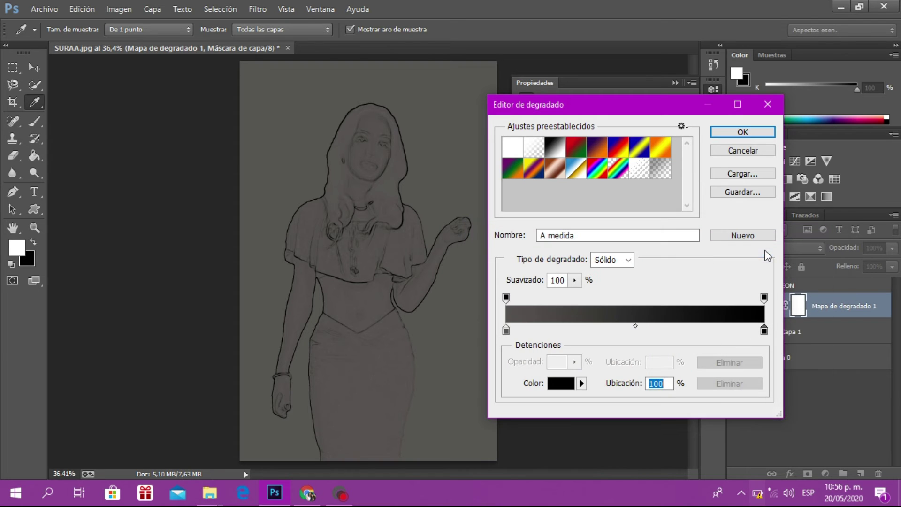
{"action": "left_click", "coordinate": [727, 134]}
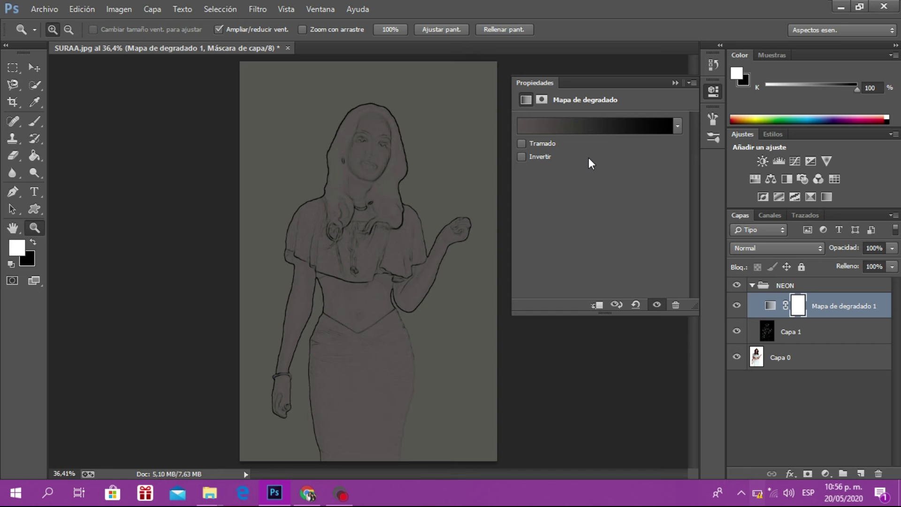
{"action": "left_click", "coordinate": [522, 157]}
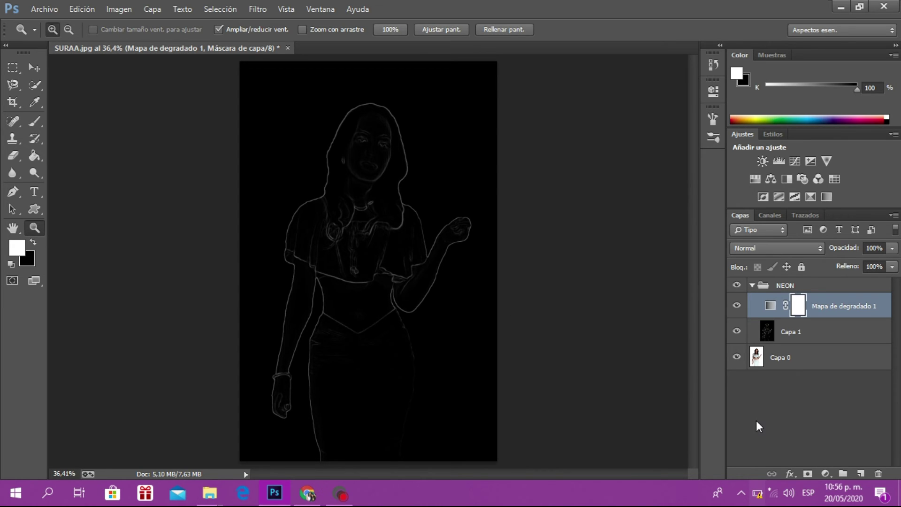
Add a gradient fill layer above the gradient map with the Espectro preset, Lineal style, 90° angle and 100% scale
{"action": "left_click", "coordinate": [826, 475]}
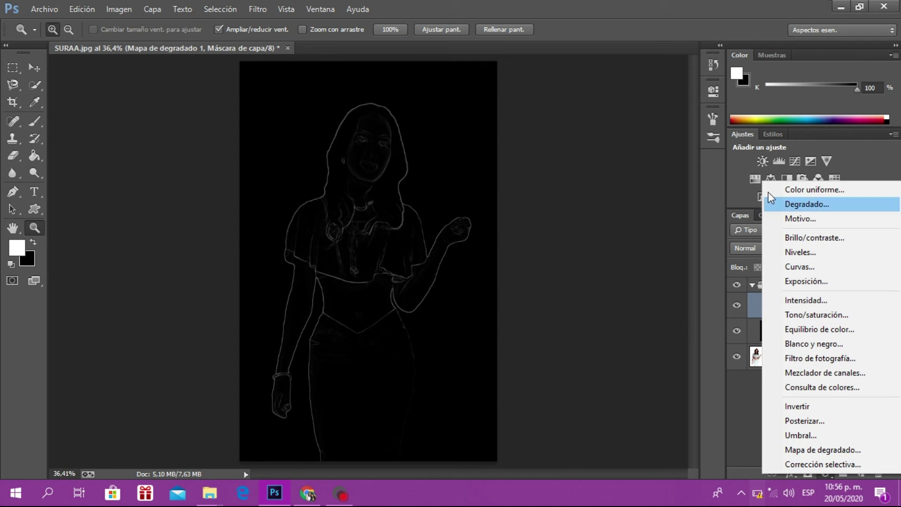
{"action": "left_click", "coordinate": [792, 205]}
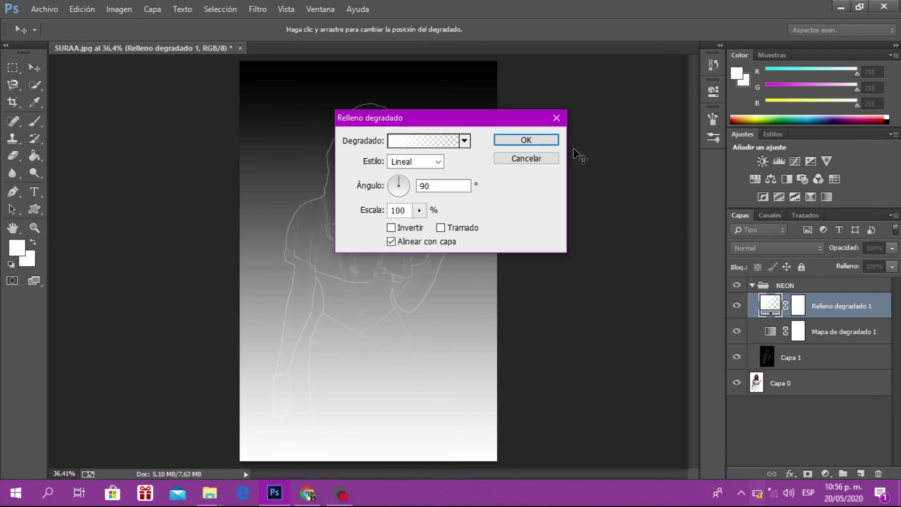
{"action": "left_click", "coordinate": [436, 143]}
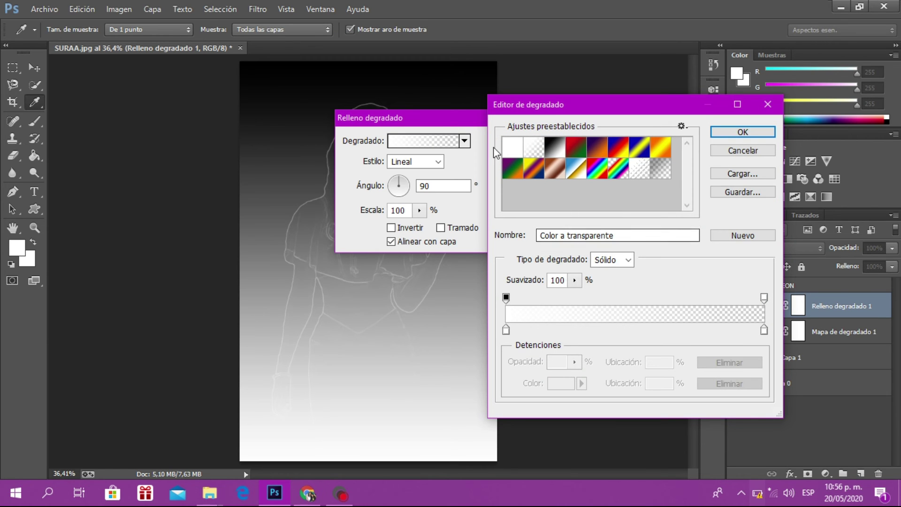
{"action": "left_click", "coordinate": [598, 176]}
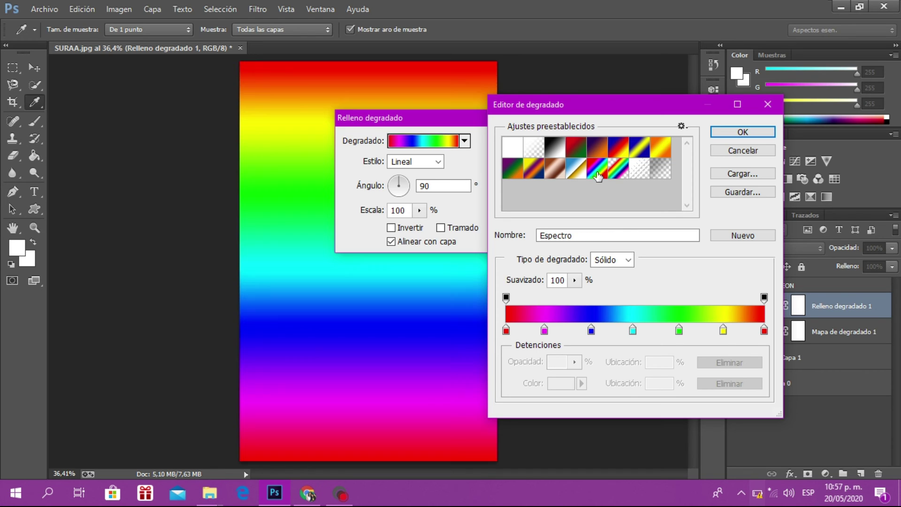
{"action": "left_click", "coordinate": [727, 134]}
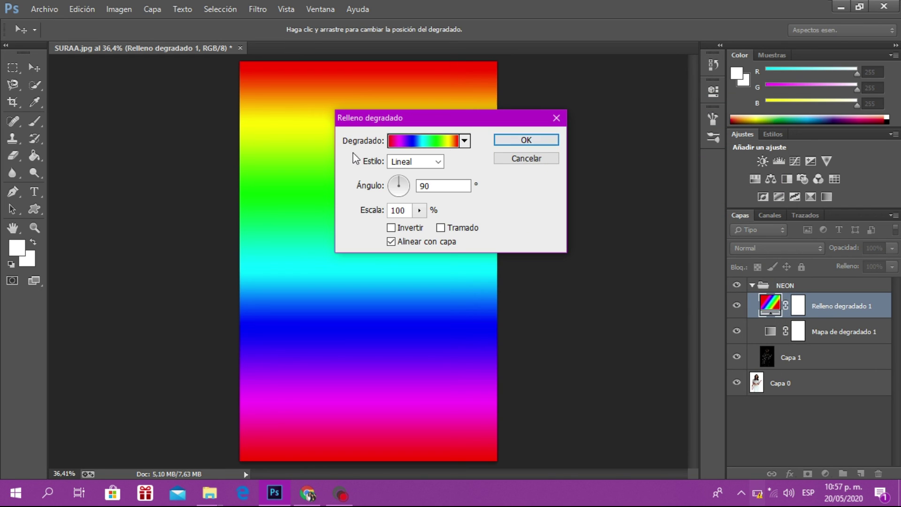
{"action": "left_click", "coordinate": [437, 161]}
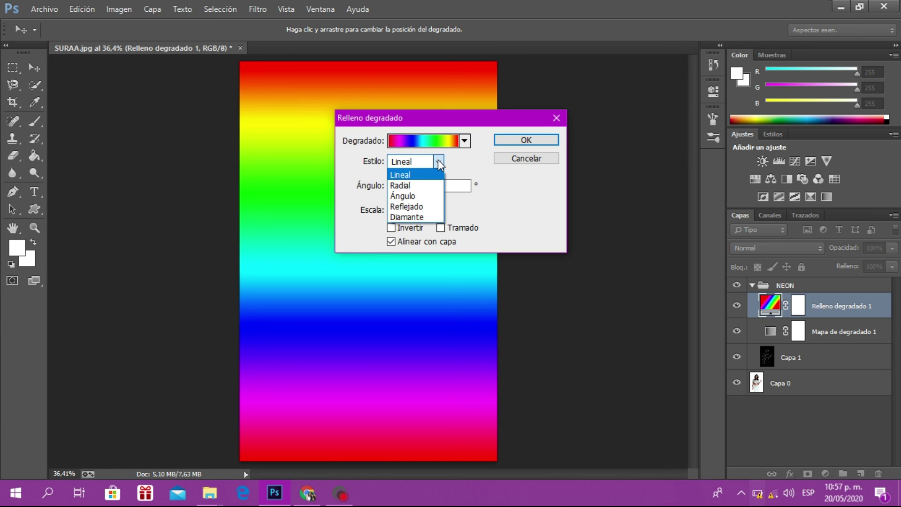
{"action": "left_click", "coordinate": [439, 163]}
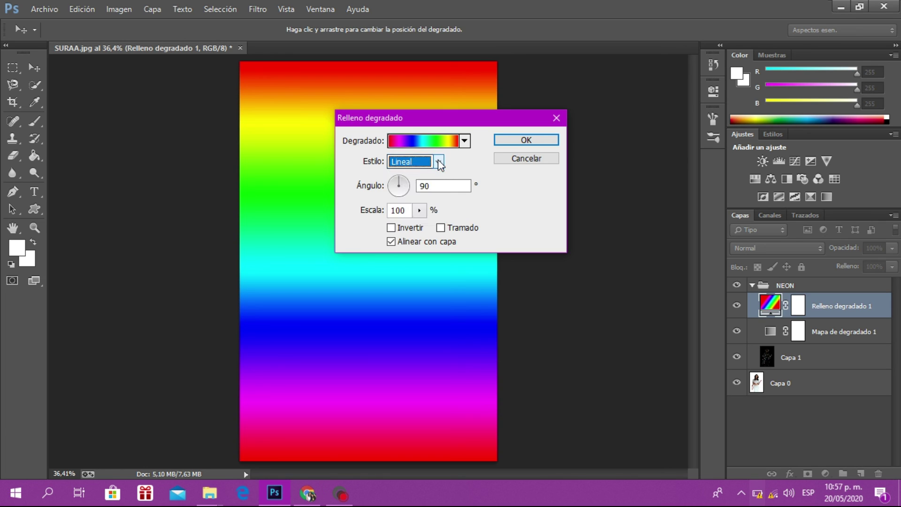
{"action": "left_click", "coordinate": [519, 143]}
{"action": "key", "text": "z"}
{"action": "left_click", "coordinate": [519, 143]}
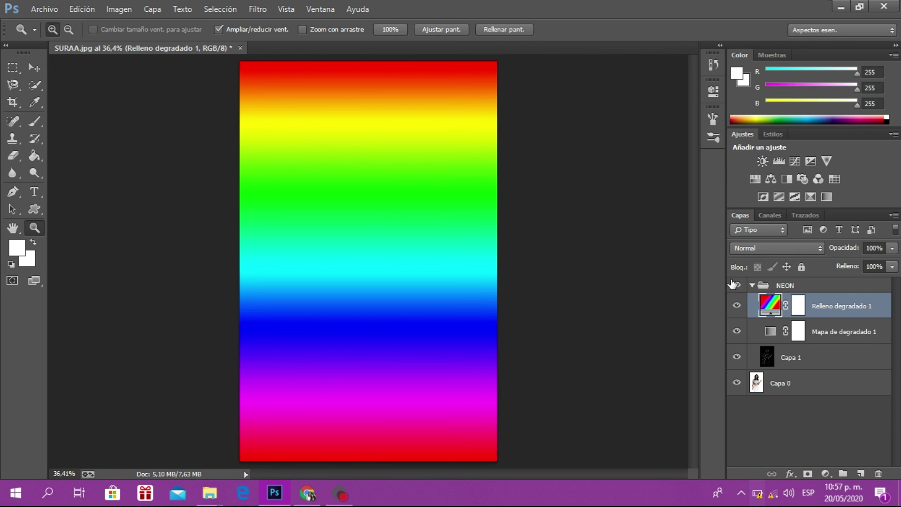
Set the gradient fill layer's blend mode to Luz suave and collapse the NEON group
{"action": "left_click", "coordinate": [819, 250]}
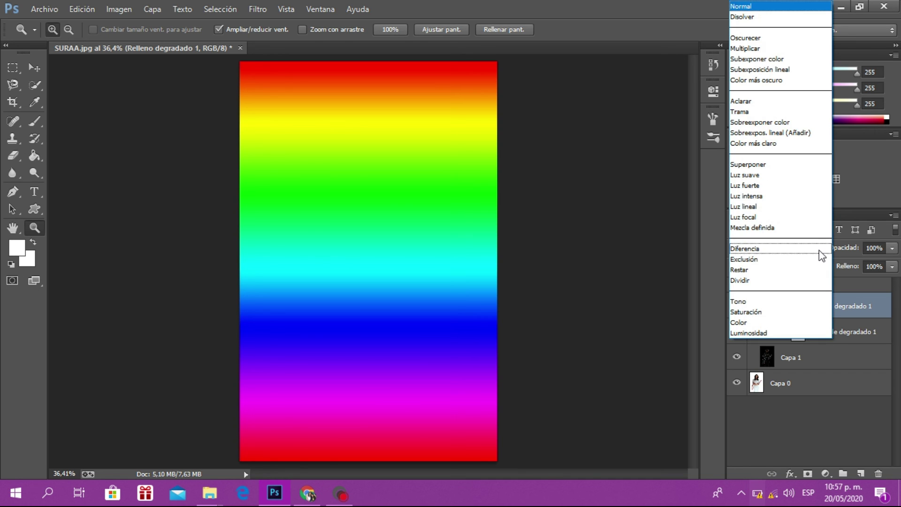
{"action": "left_click", "coordinate": [754, 176]}
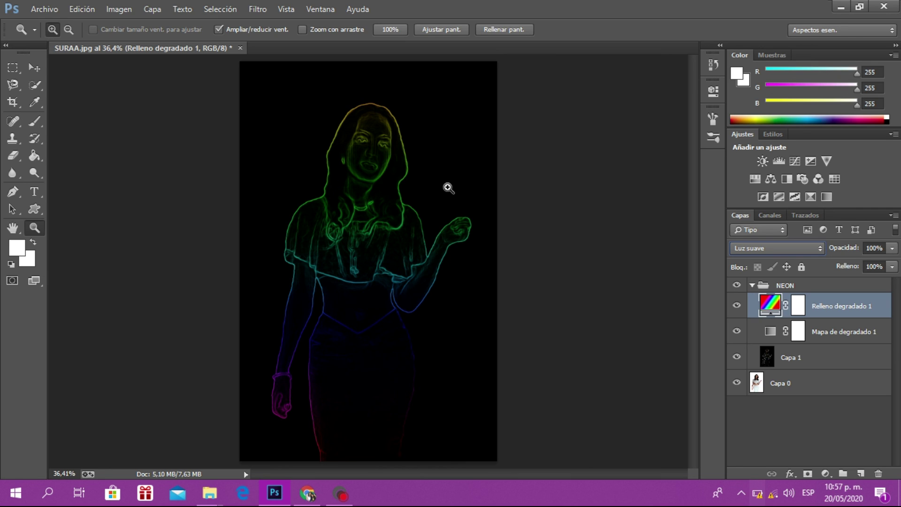
{"action": "left_click", "coordinate": [752, 285]}
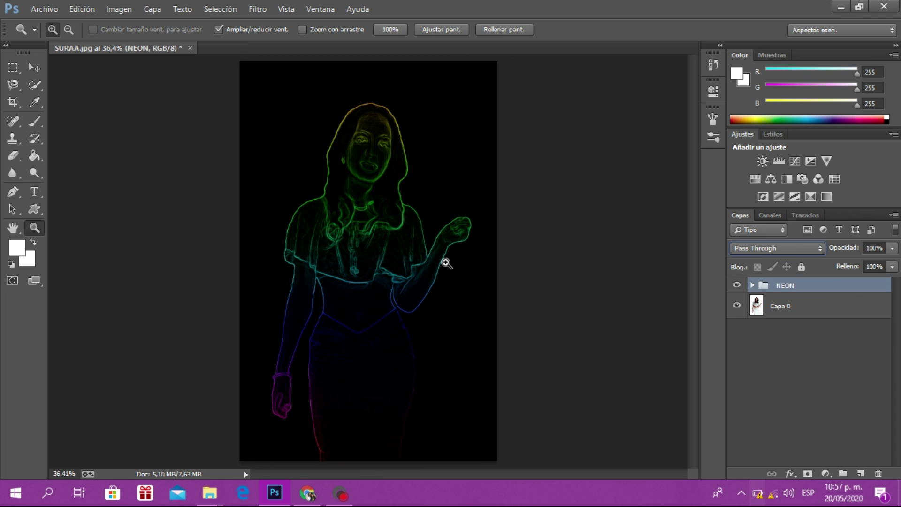